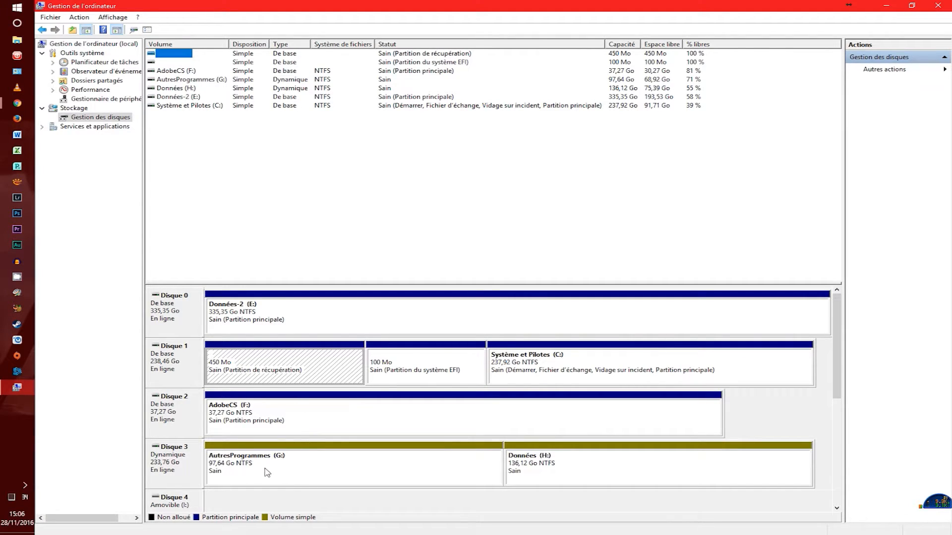
Shrink the Données-2 (E:) volume on Disque 0 by 100000 Mo
click(401, 325)
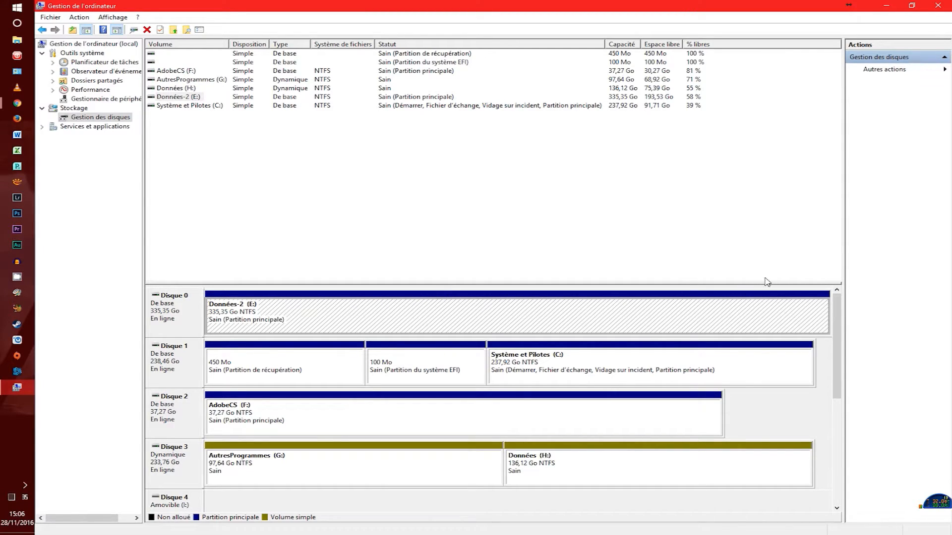
right_click(433, 316)
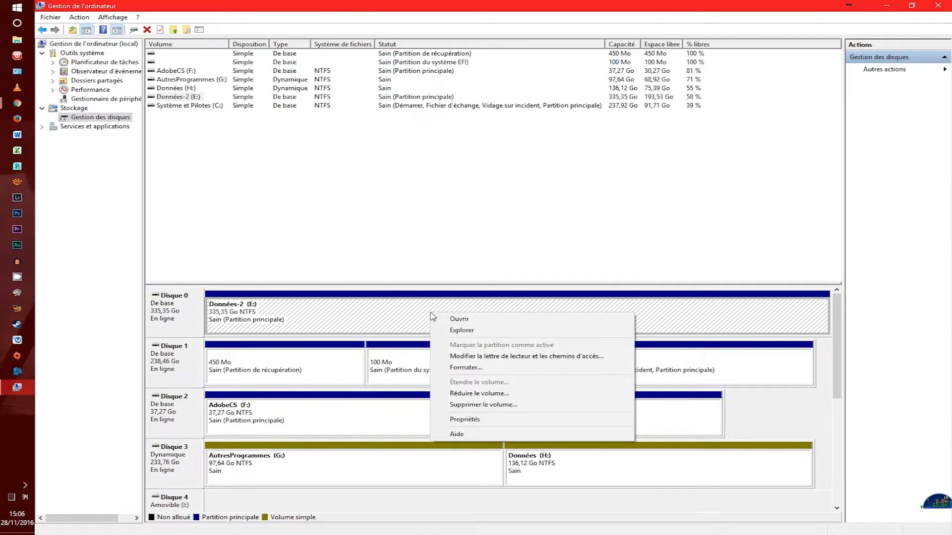
click(530, 394)
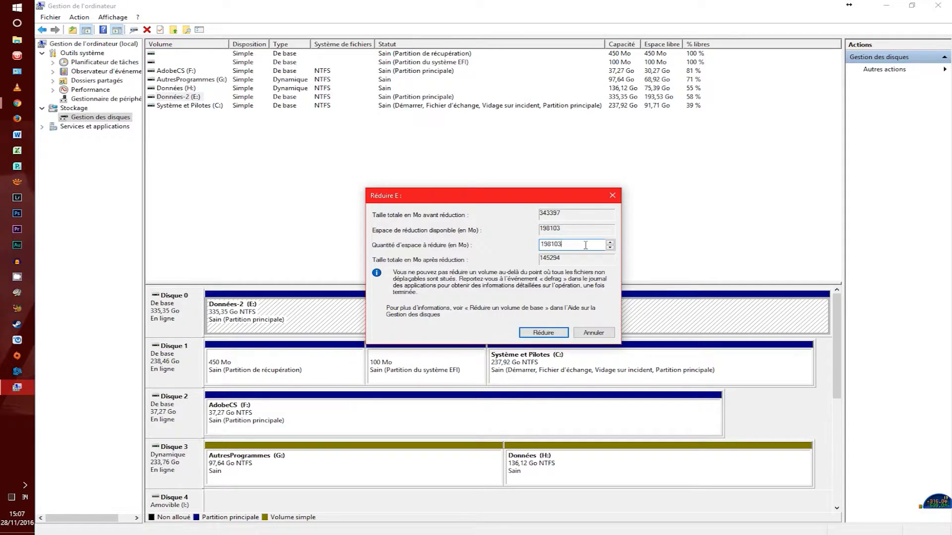
text(100000)
click(546, 333)
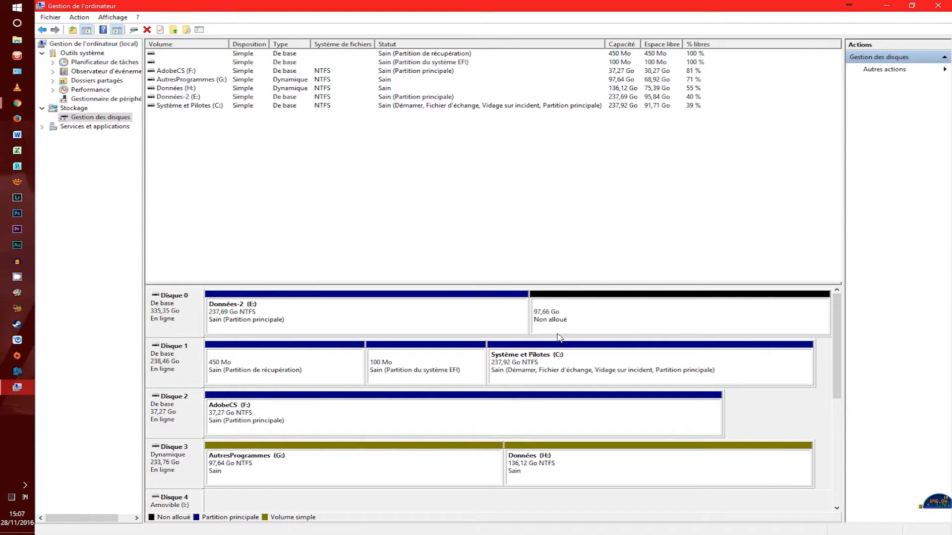
Start a new simple volume in the unallocated space of Disque 0 and set its size to 50000 Mo
right_click(585, 312)
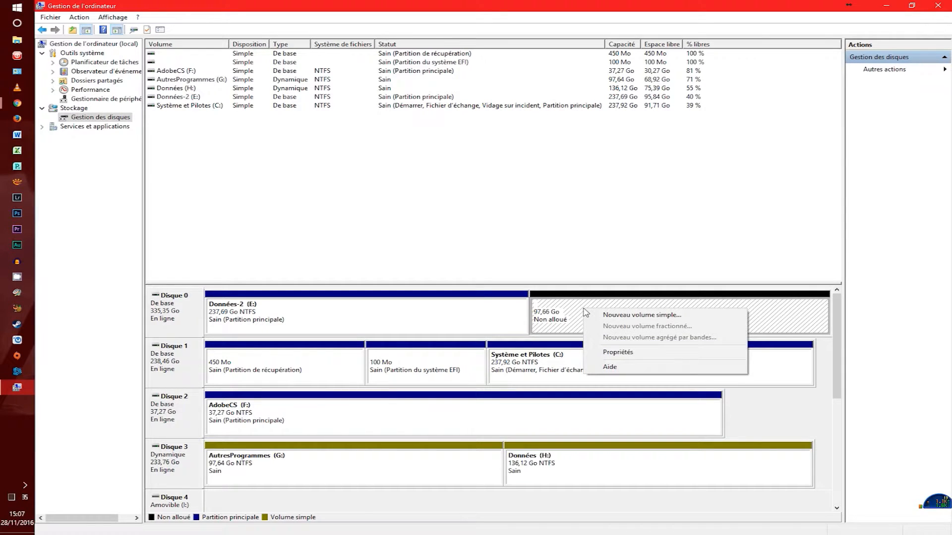
right_click(574, 305)
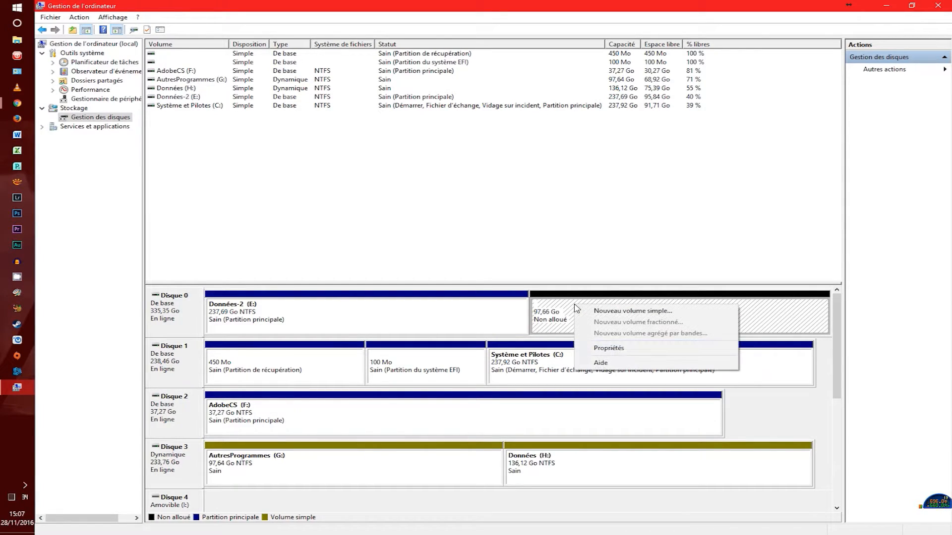
click(610, 311)
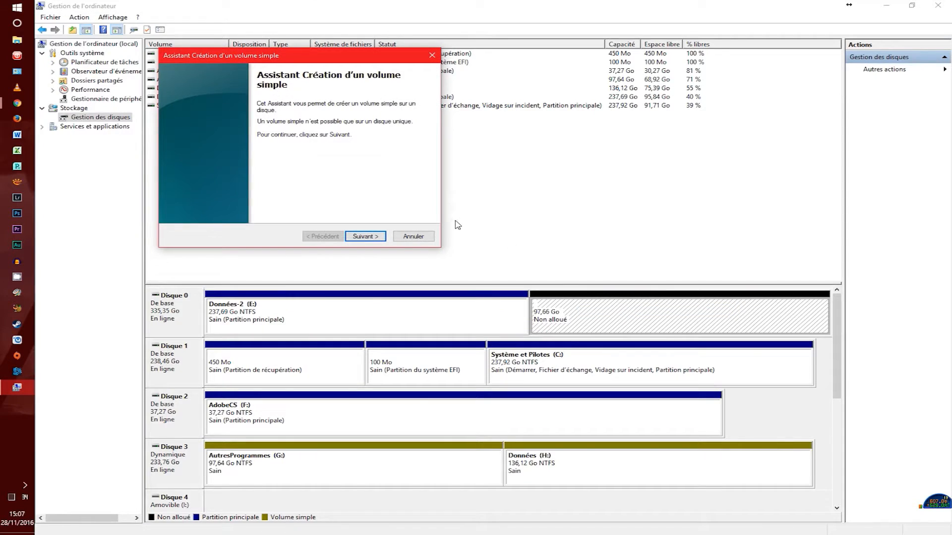
click(366, 236)
click(362, 232)
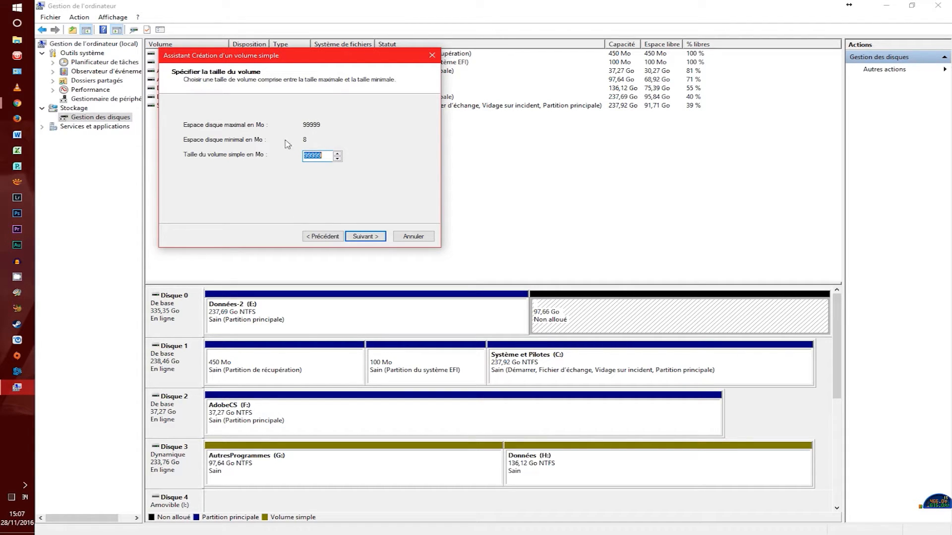
click(325, 158)
drag(327, 157, 297, 157)
text(50000)
click(371, 237)
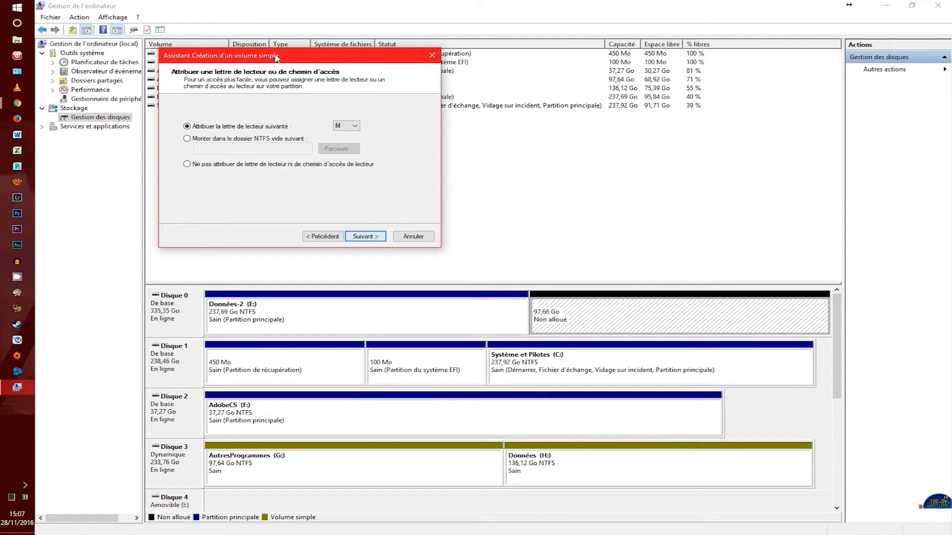
Assign drive letter A to the new simple volume
click(356, 126)
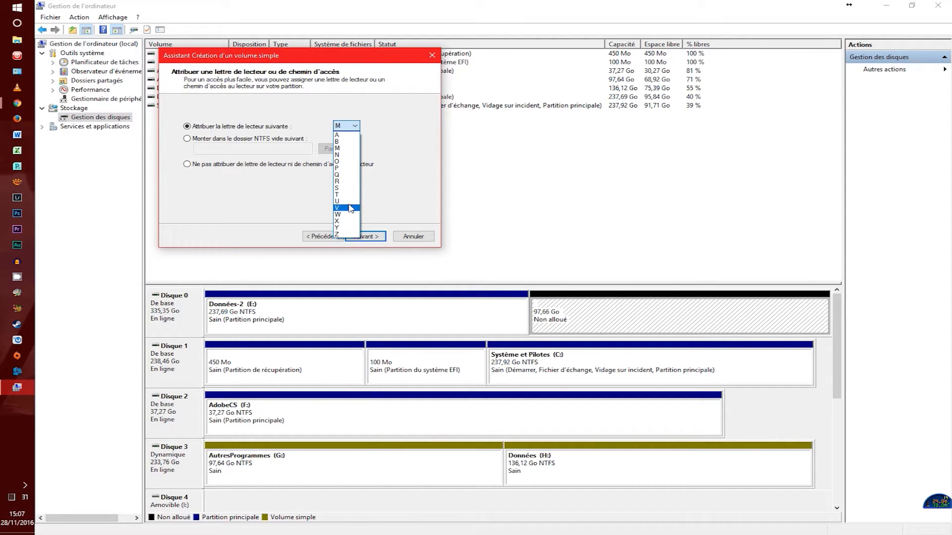
click(350, 135)
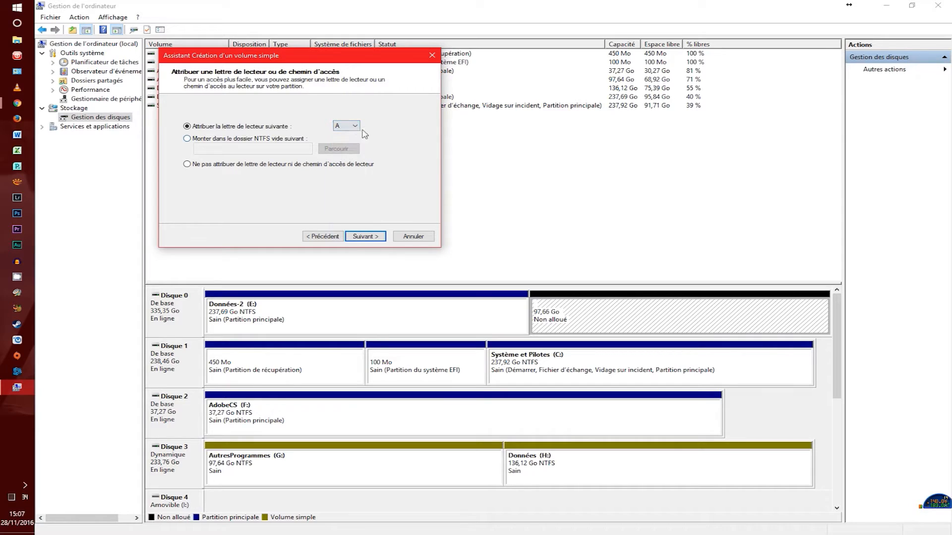
click(366, 236)
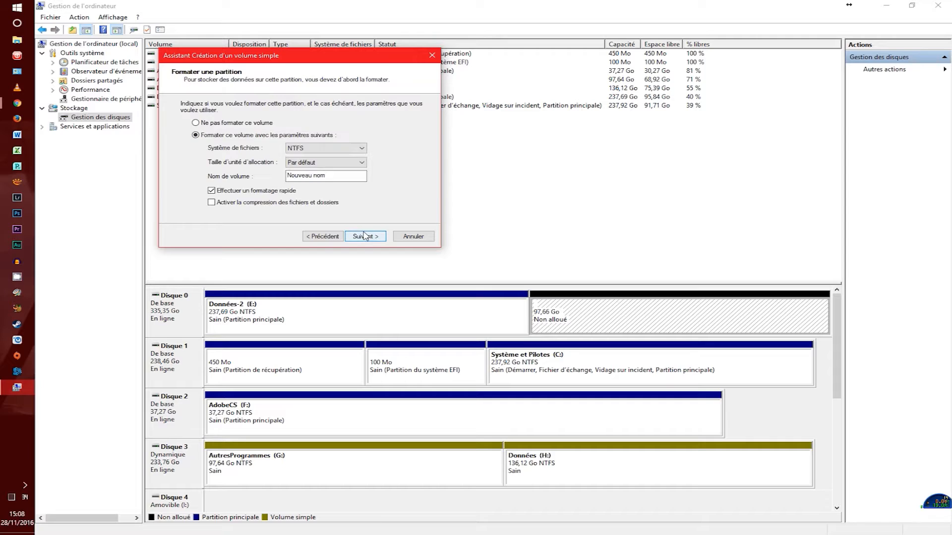
Format the new volume as NTFS with the name Données-3 and complete its creation
click(348, 150)
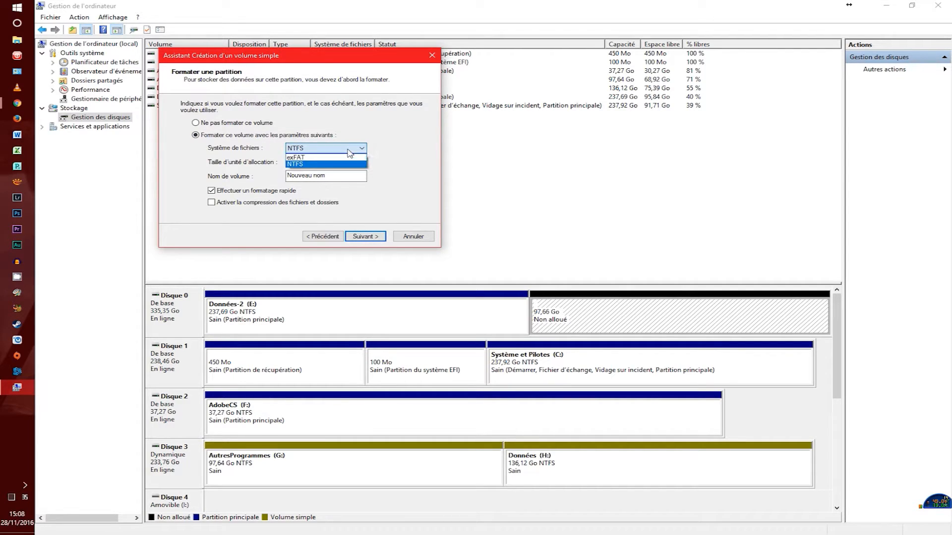
click(334, 165)
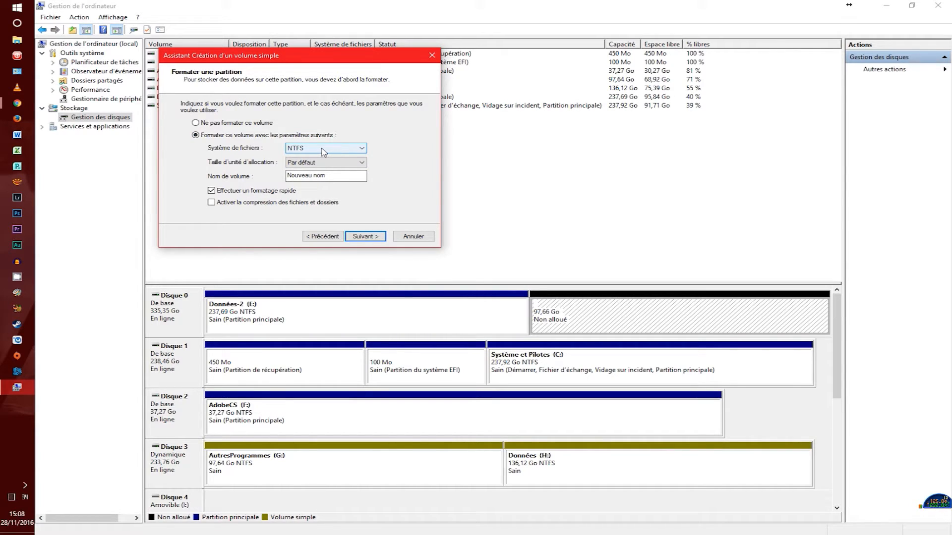
key(Tab)
key(Tab)
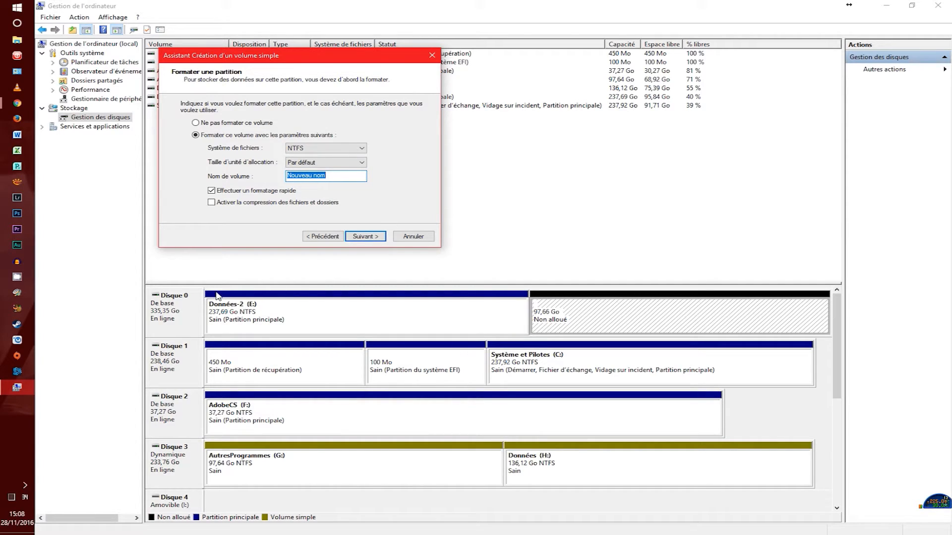
text(Données-3)
click(371, 237)
click(373, 237)
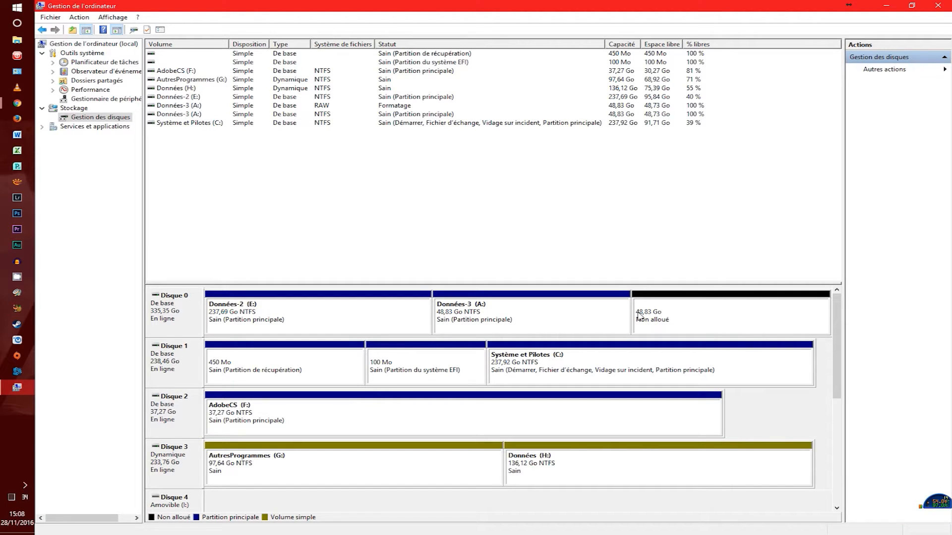
Open Ce PC in File Explorer and check the sizes of the Données-2 (E:) and Données-3 (A:) drives
click(17, 7)
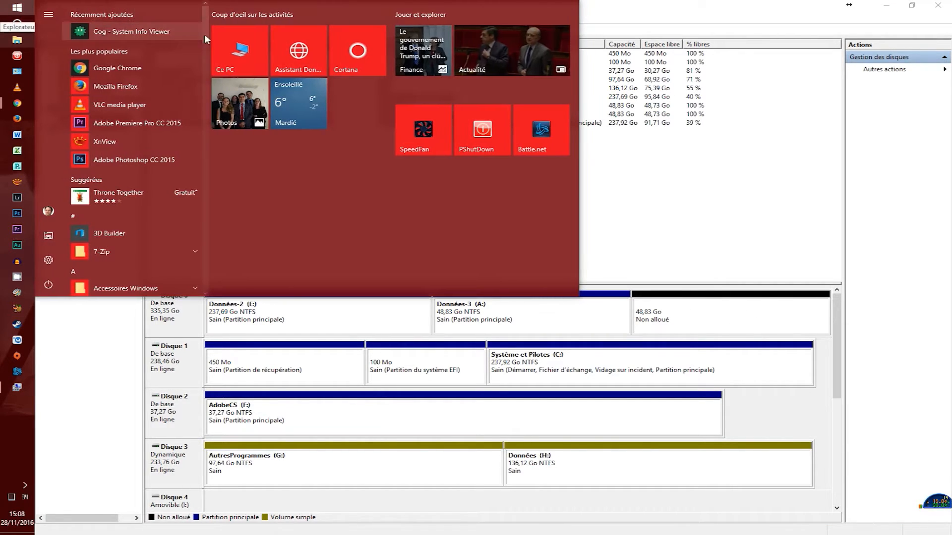
click(217, 48)
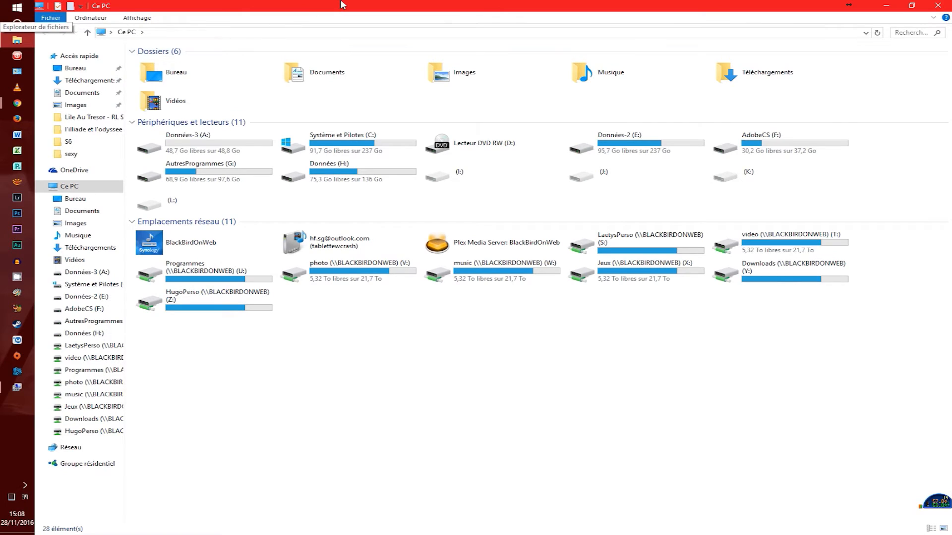
click(629, 149)
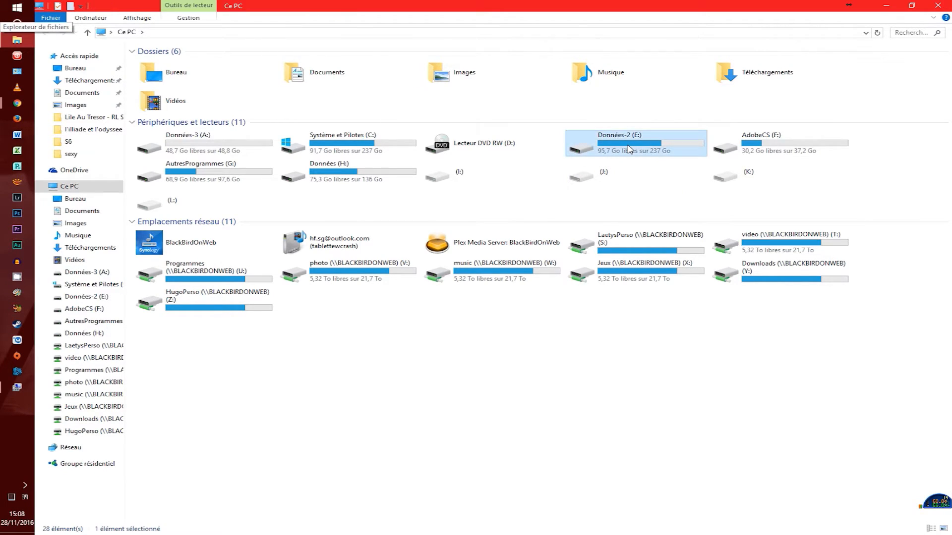
click(199, 142)
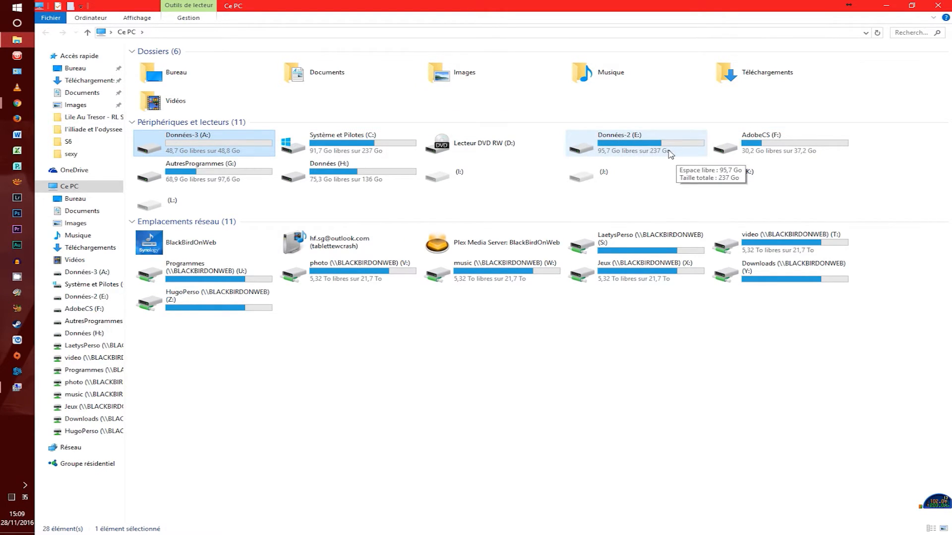
View the general properties of the Données-3 (A:) drive, then return to Gestion des disques
right_click(221, 147)
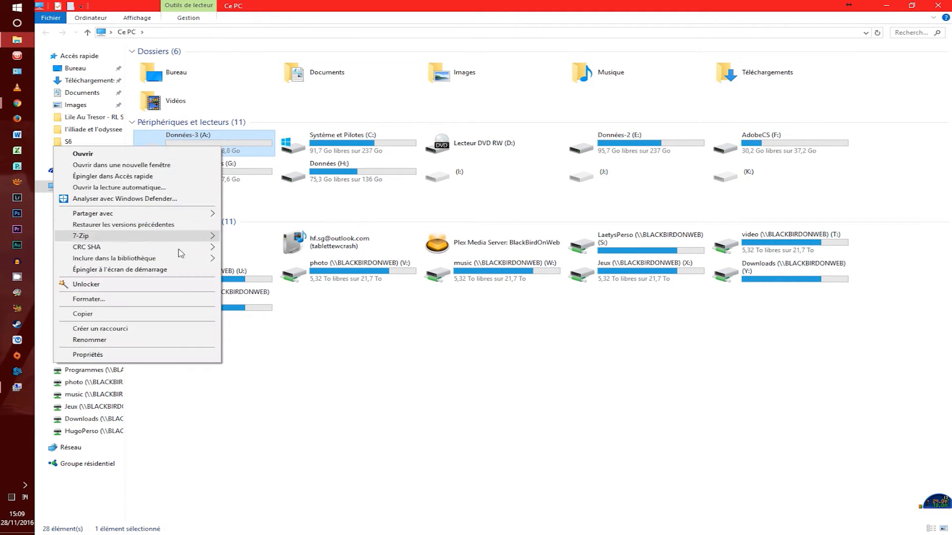
click(161, 355)
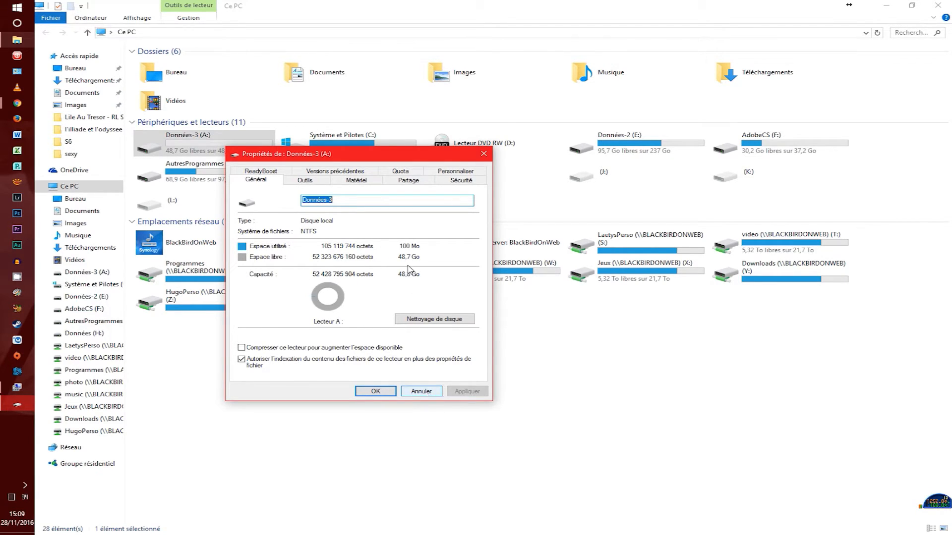
click(420, 393)
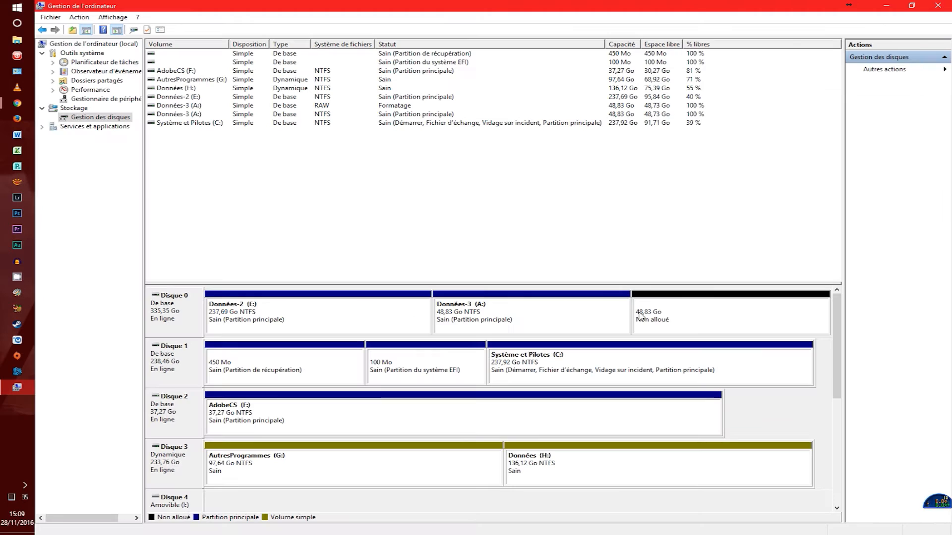
Delete the Données-3 (A:) volume from Disque 0
click(579, 316)
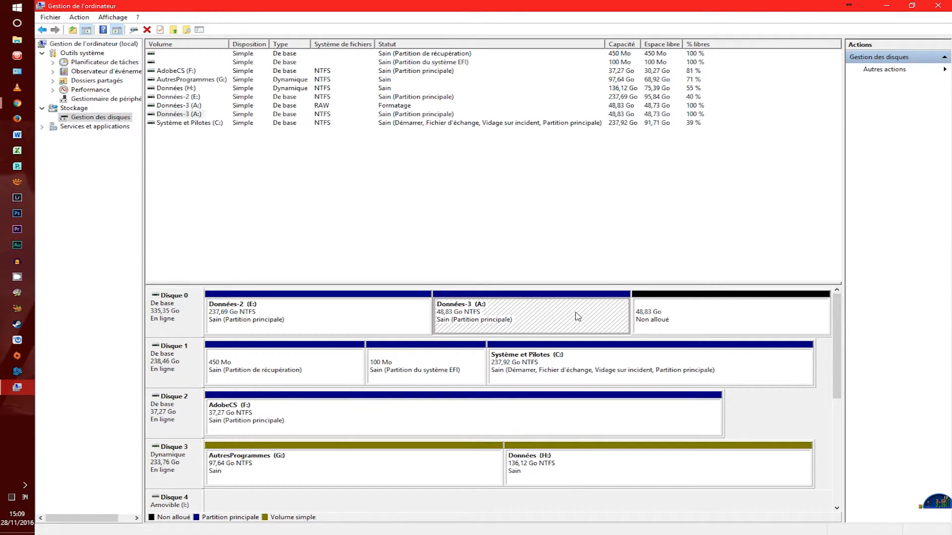
right_click(556, 312)
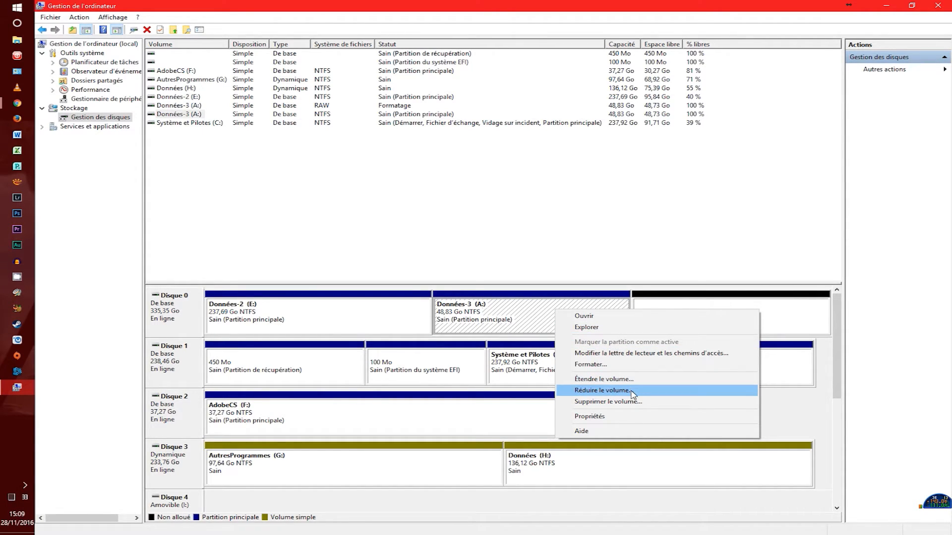
click(649, 402)
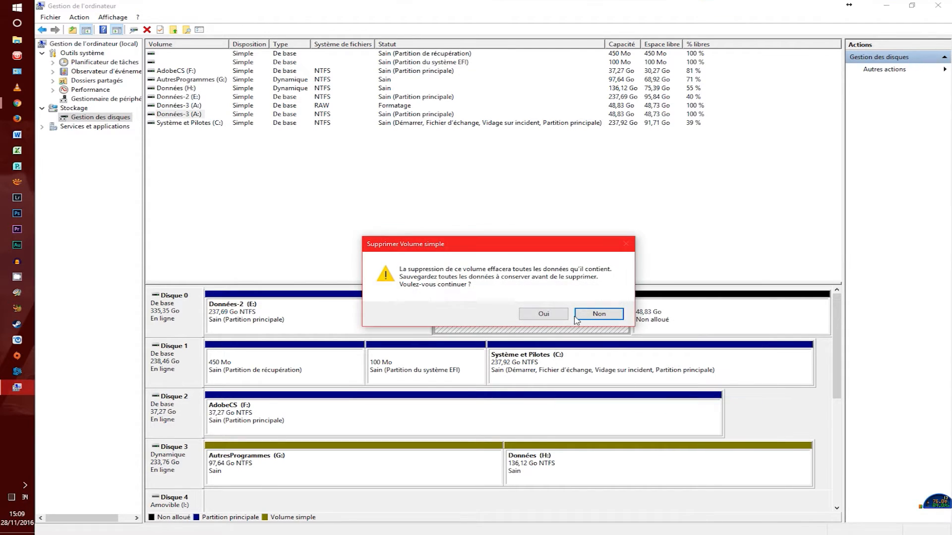
click(545, 313)
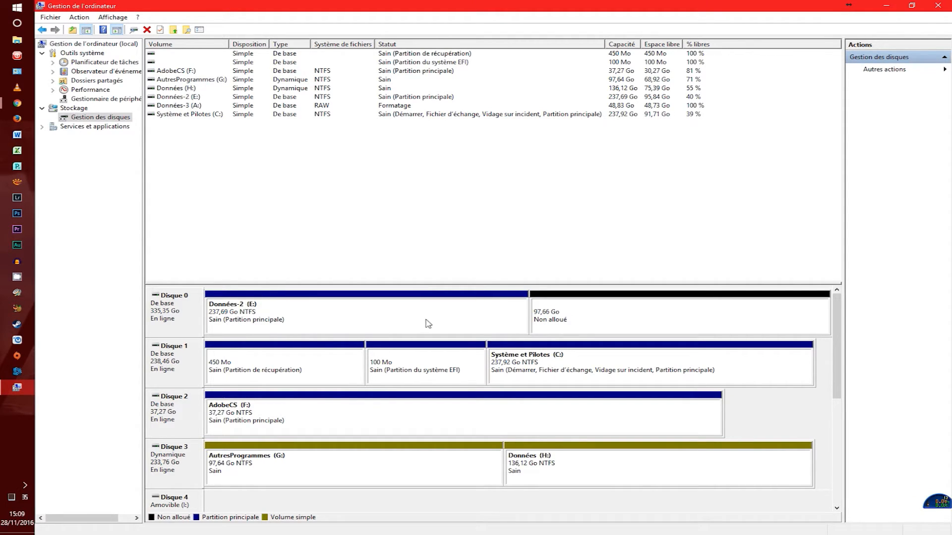
Extend the Données-2 (E:) volume with the full 99999 Mo of unallocated space on Disque 0
right_click(466, 320)
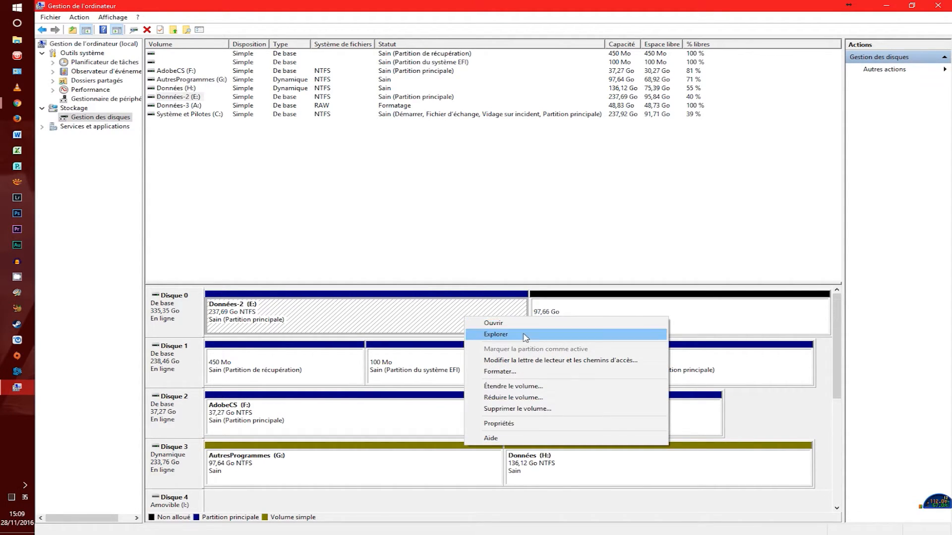
click(536, 388)
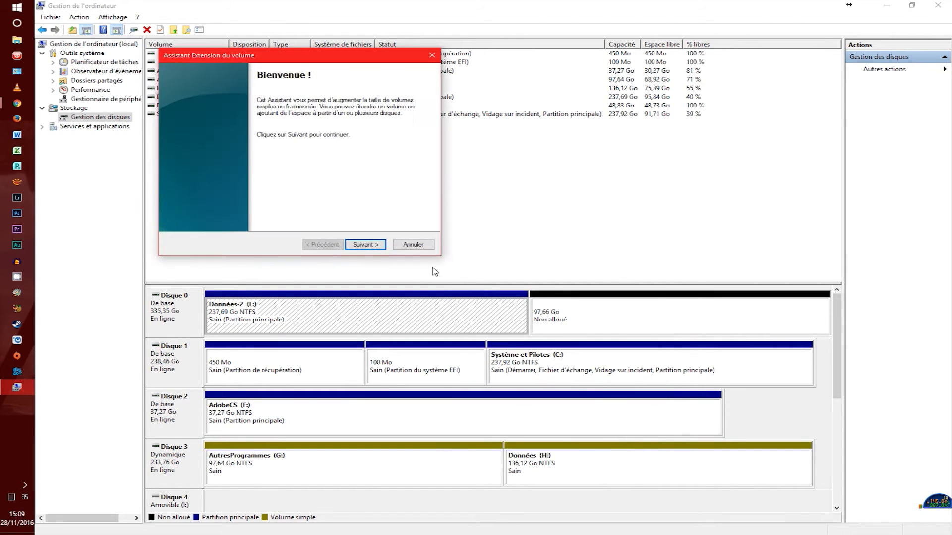
click(366, 244)
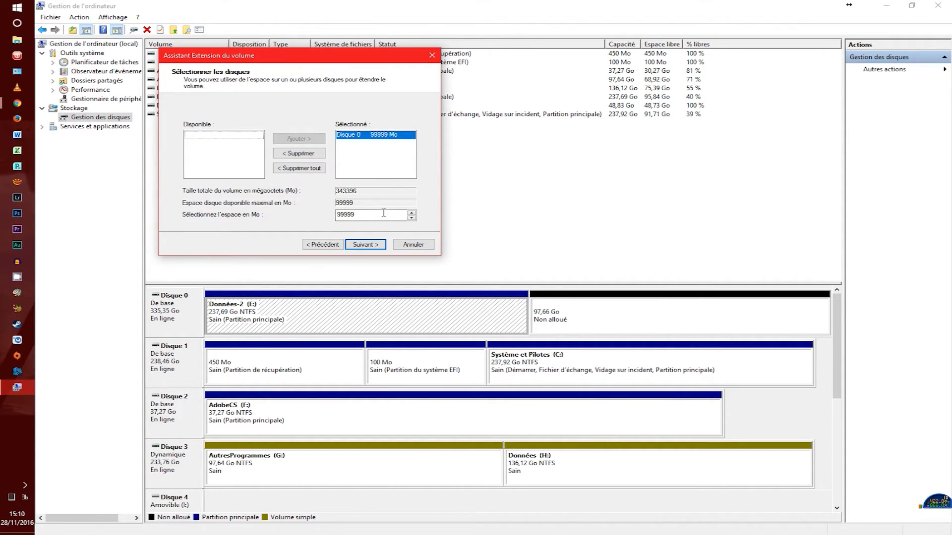
click(365, 244)
click(365, 244)
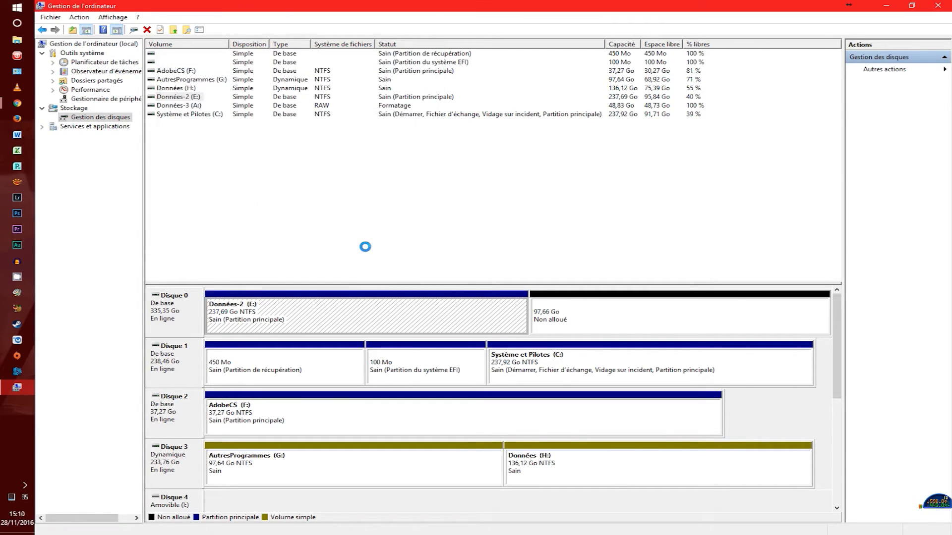